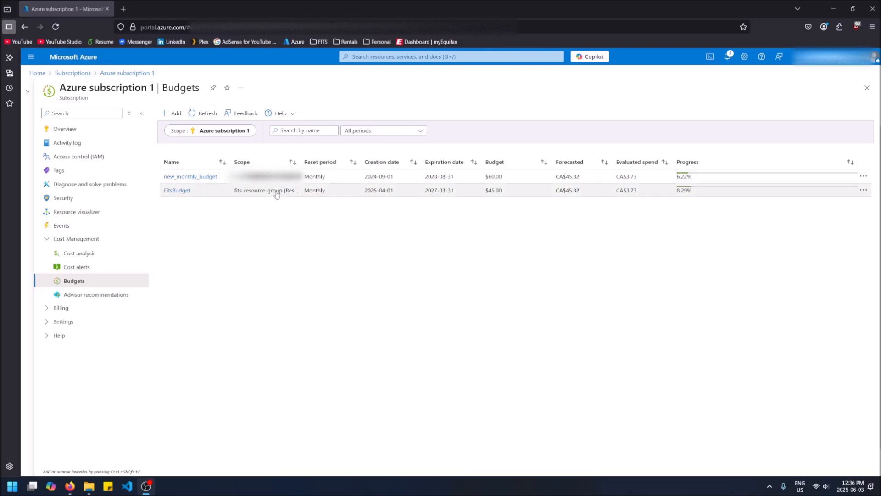
Review fits-resource-group's eight resources and the empty testing-resource-group, then return Home
{"action": "left_click", "coordinate": [38, 75]}
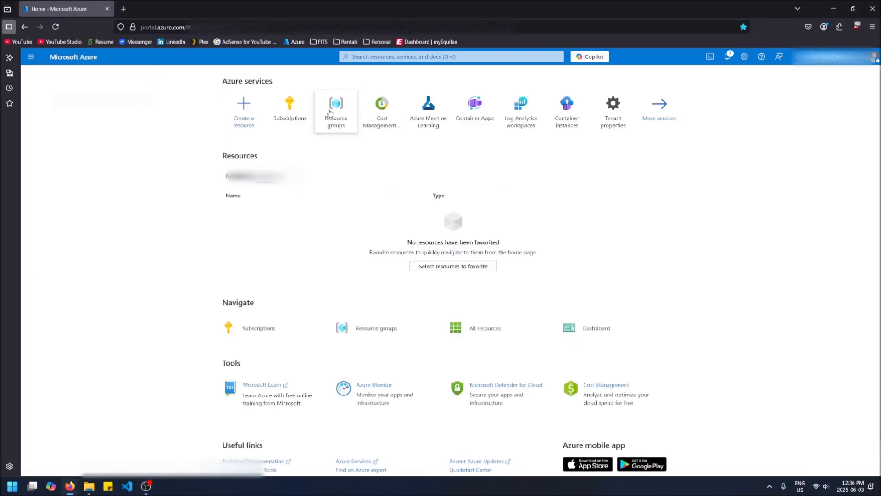
{"action": "left_click", "coordinate": [327, 114]}
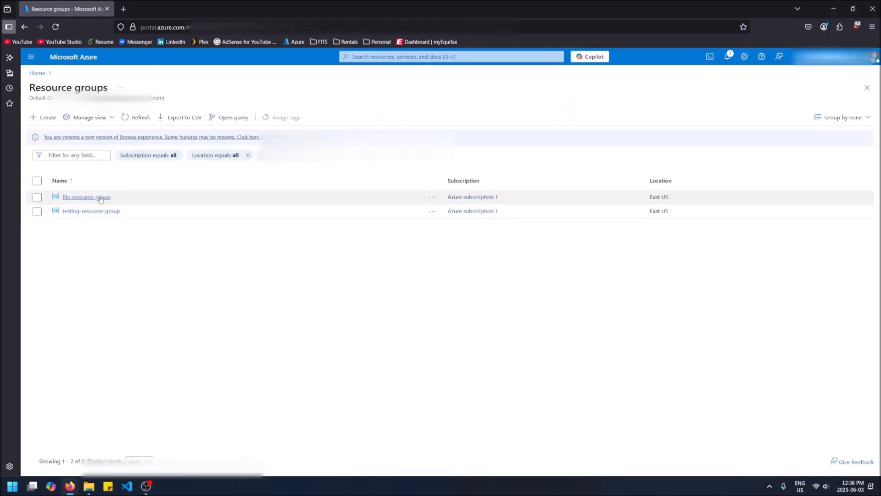
{"action": "left_click", "coordinate": [98, 197]}
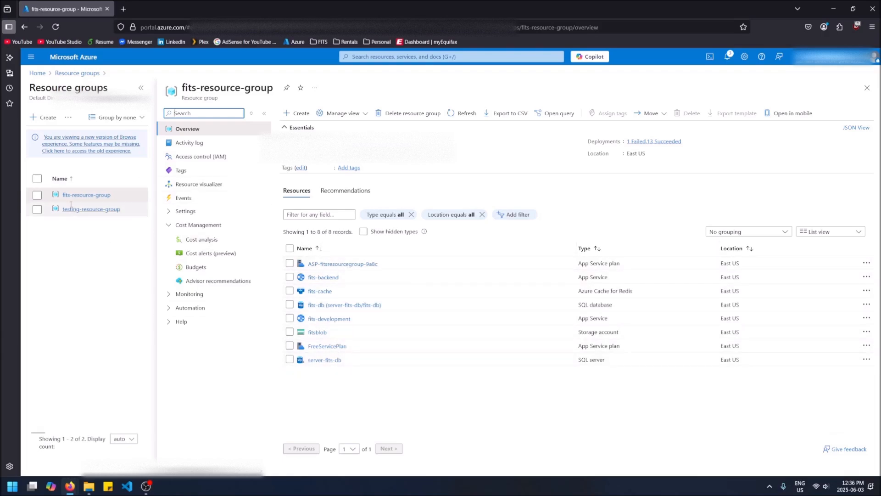
{"action": "left_click", "coordinate": [87, 209]}
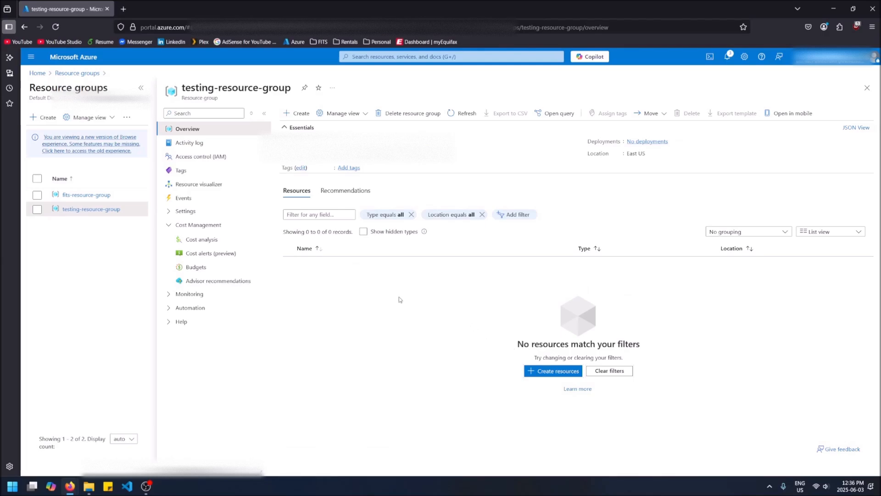
{"action": "left_click", "coordinate": [33, 77]}
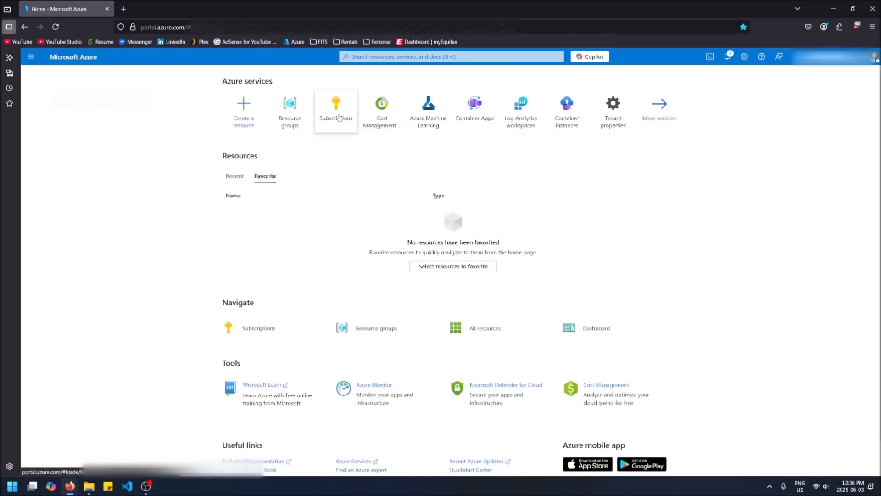
Search 'subsc' and open Subscriptions to list Azure subscription 1
{"action": "mouse_move", "coordinate": [349, 109]}
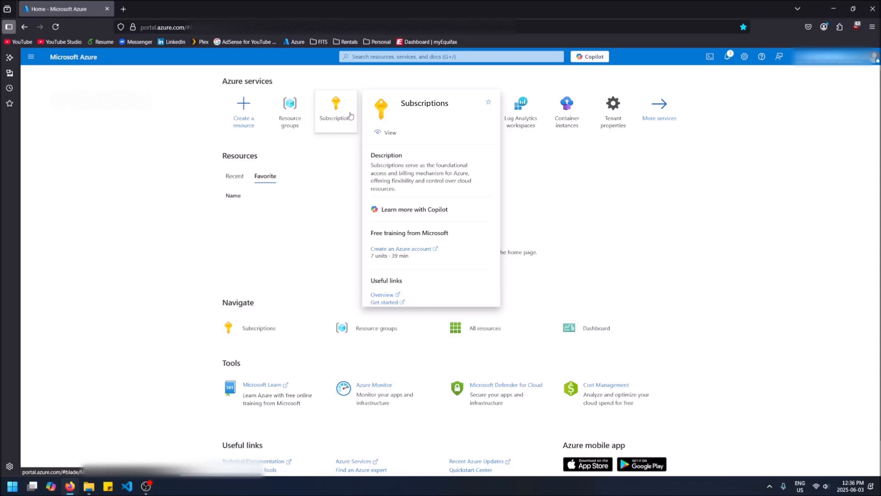
{"action": "left_click", "coordinate": [397, 57]}
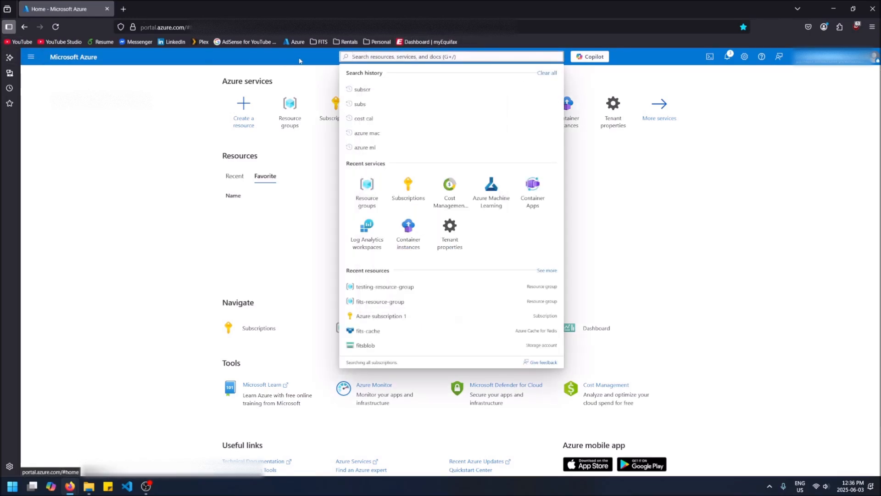
{"action": "type", "text": "subsc"}
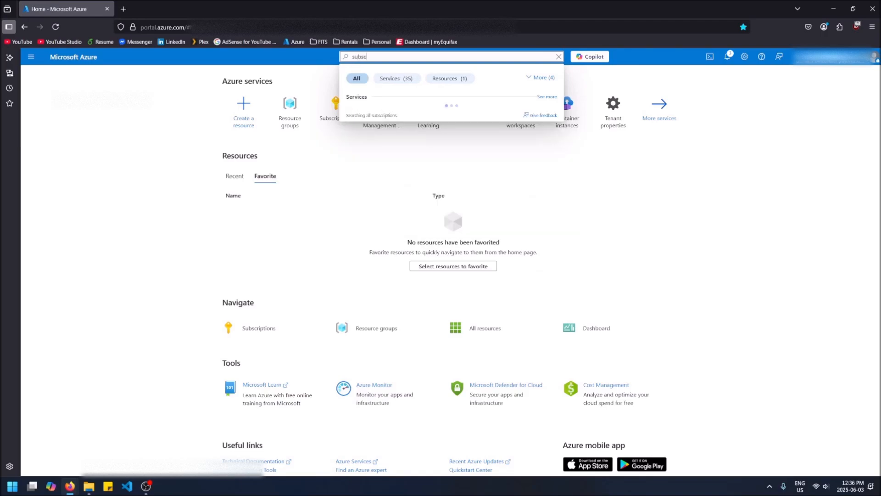
{"action": "left_click", "coordinate": [411, 114]}
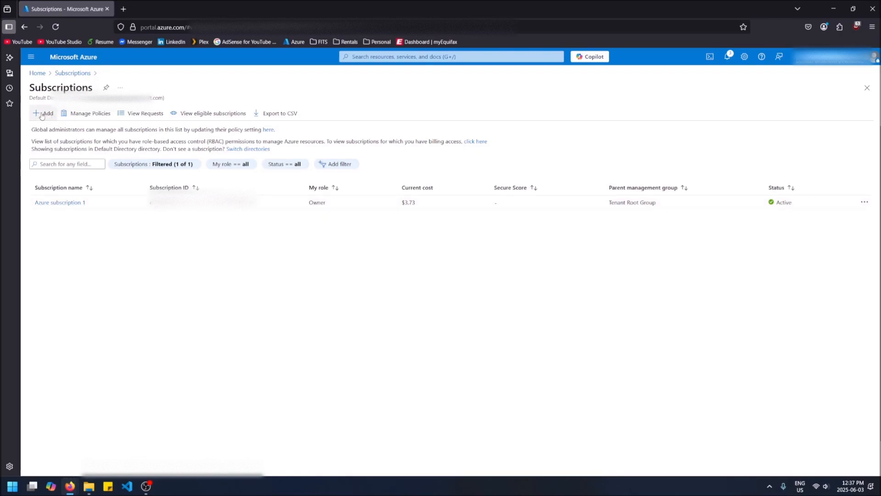
Open Azure subscription 1's Budgets, showing new_monthly_budget ($60) and FitsBudget ($45)
{"action": "left_click", "coordinate": [68, 202]}
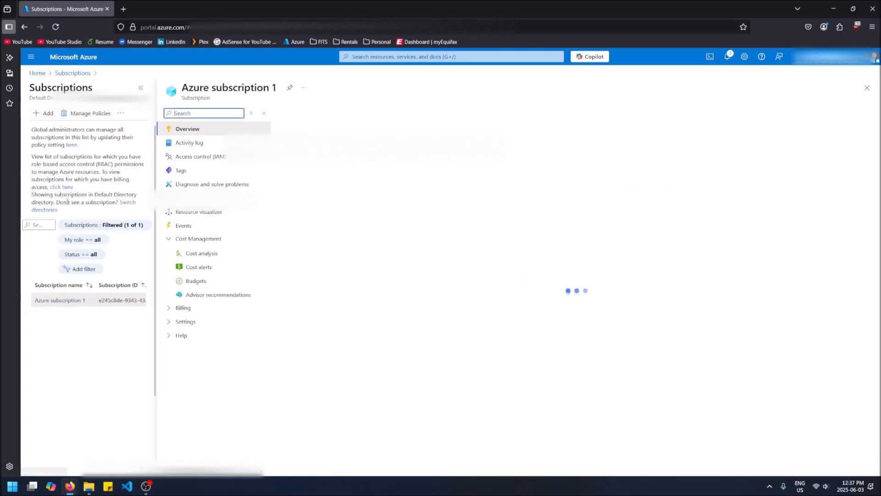
{"action": "left_click", "coordinate": [143, 88]}
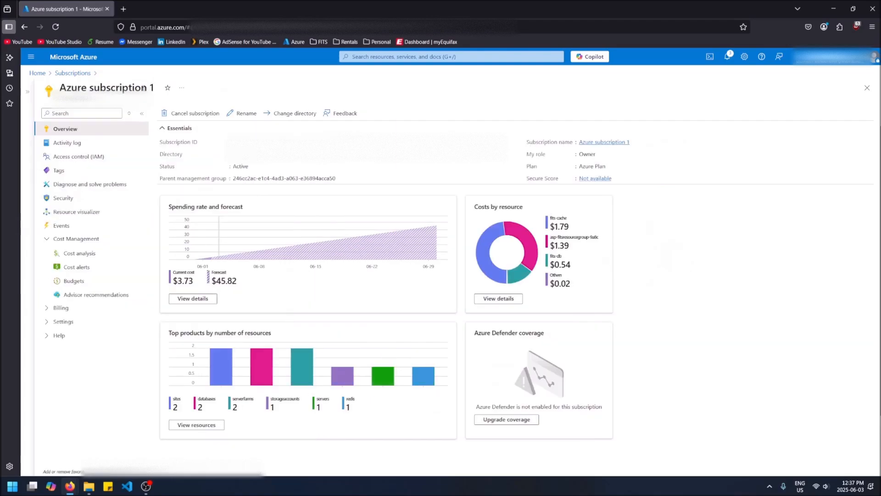
{"action": "left_click", "coordinate": [110, 281]}
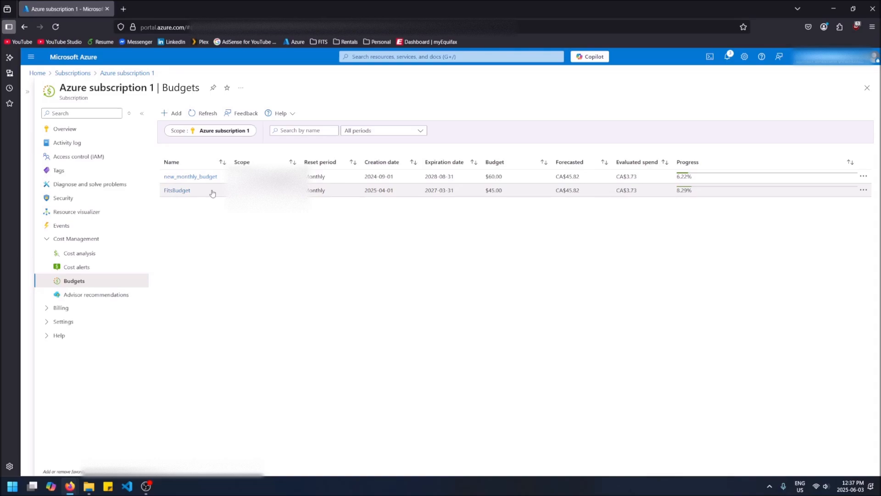
Define a new budget named Monthly-allowance, resetting Monthly, with amount $55
{"action": "left_click", "coordinate": [177, 118]}
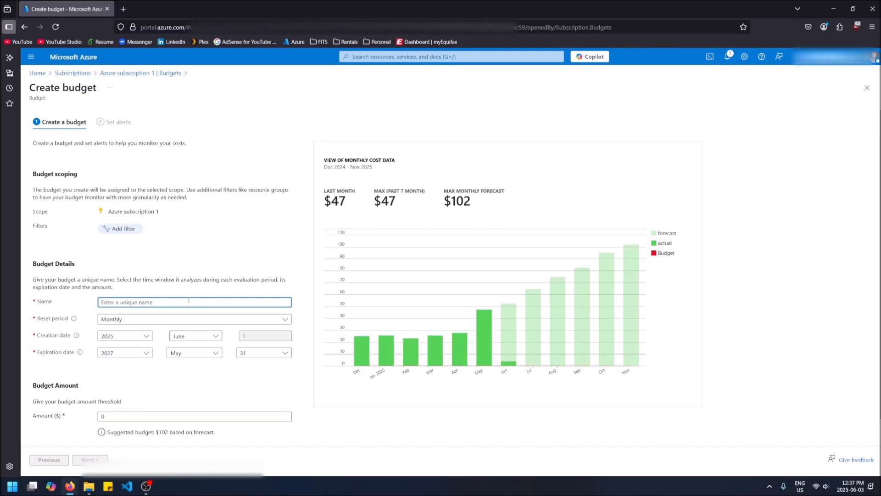
{"action": "type", "text": "Monthly A"}
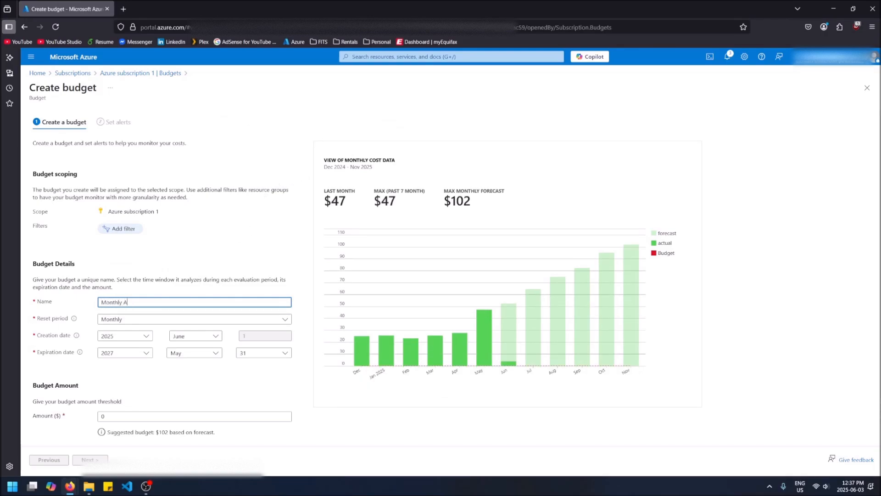
{"action": "key", "text": "BackSpace"}
{"action": "key", "text": "BackSpace"}
{"action": "type", "text": "-a,"}
{"action": "type", "text": "lowance"}
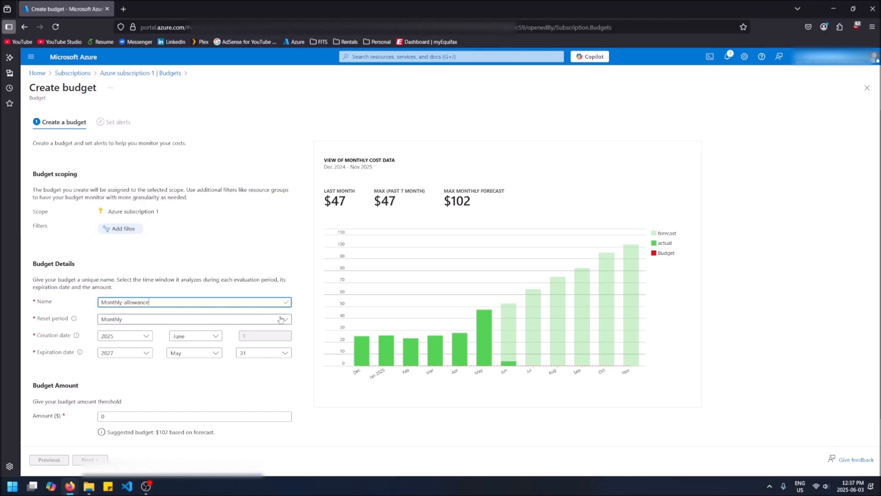
{"action": "left_click", "coordinate": [149, 320]}
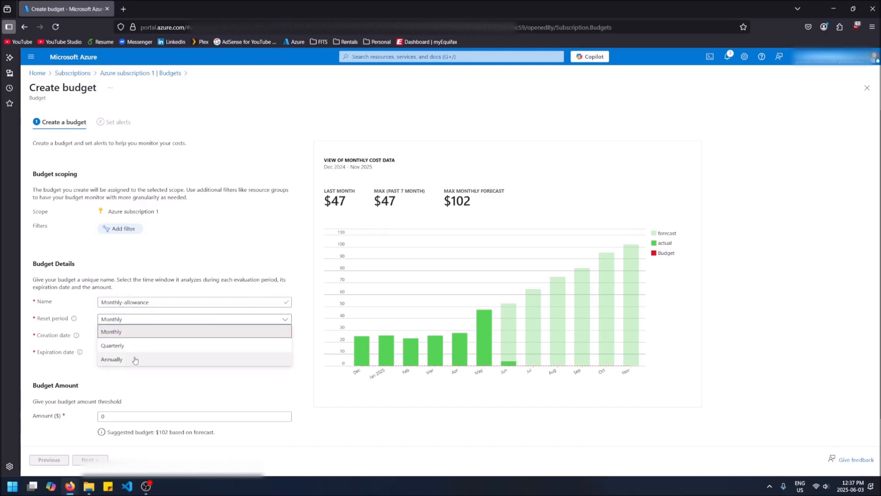
{"action": "left_click", "coordinate": [142, 332]}
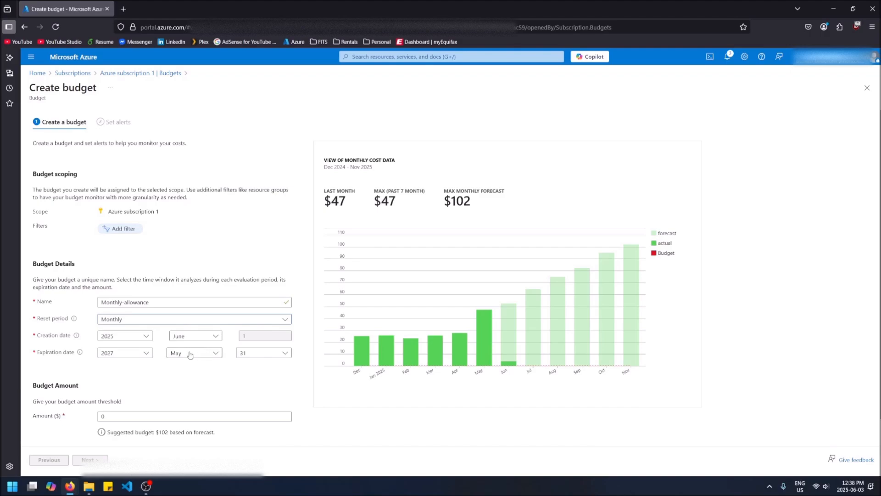
{"action": "left_click", "coordinate": [127, 415]}
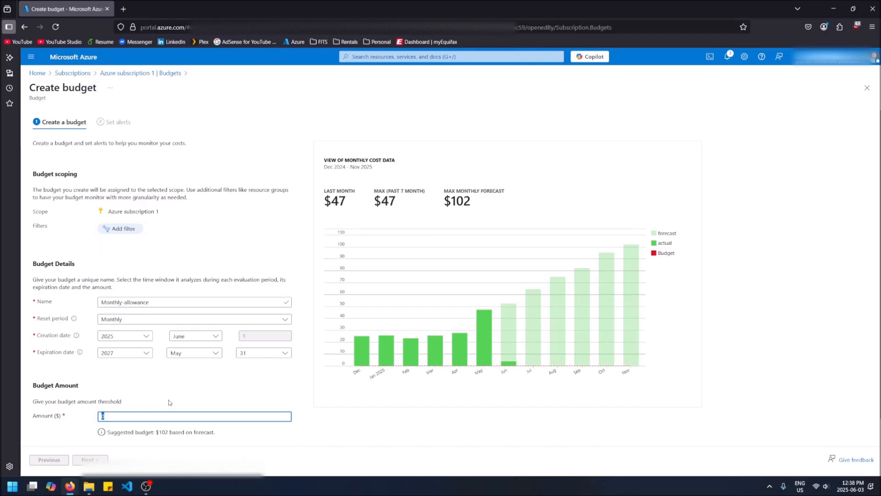
{"action": "type", "text": "55"}
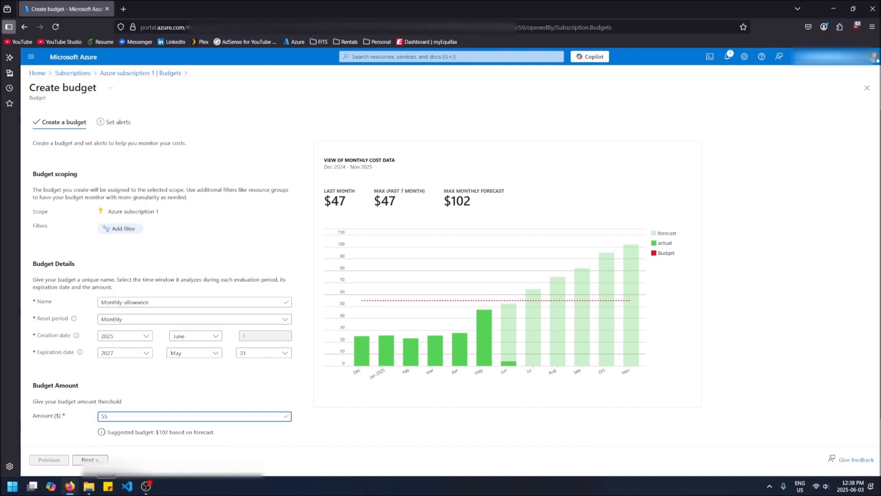
{"action": "left_click", "coordinate": [90, 459]}
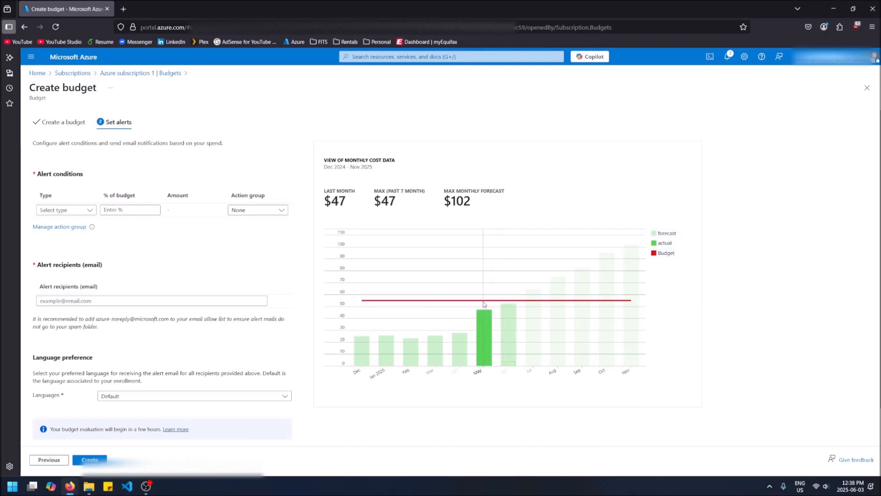
Add a first Actual alert at 95% (52.25) and enter one recipient e-mail
{"action": "left_click", "coordinate": [90, 212]}
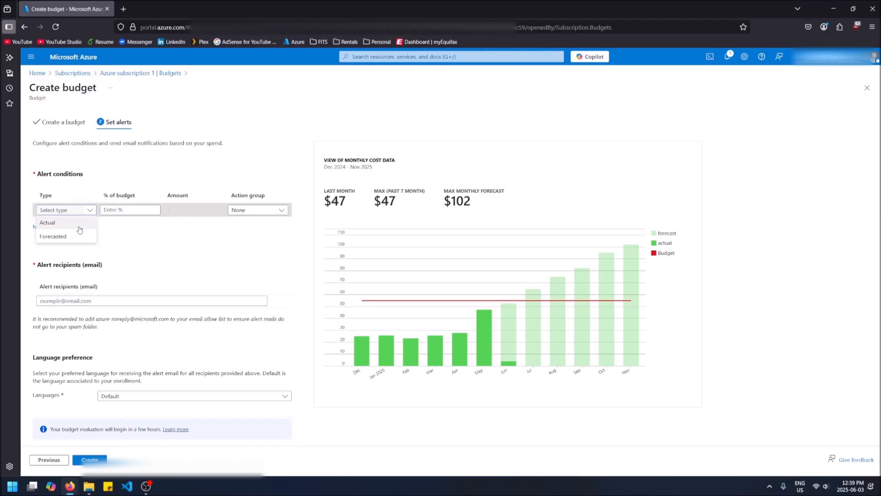
{"action": "left_click", "coordinate": [80, 223]}
{"action": "left_click", "coordinate": [133, 209]}
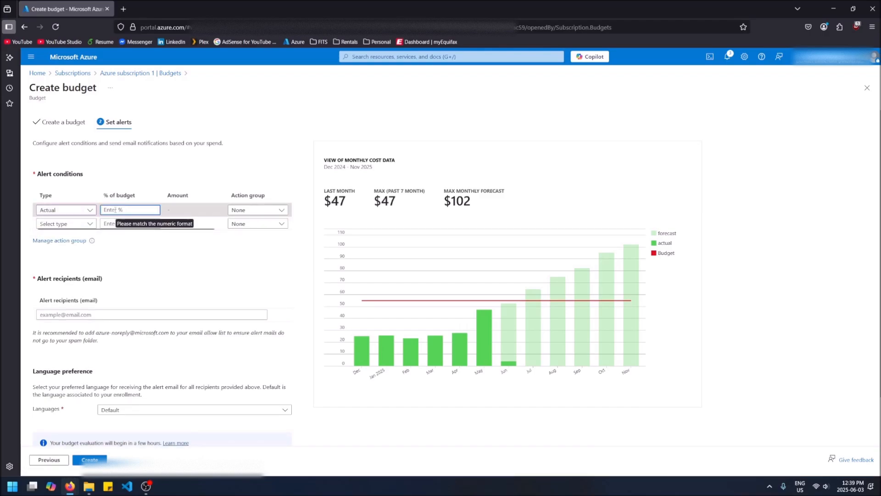
{"action": "type", "text": "95"}
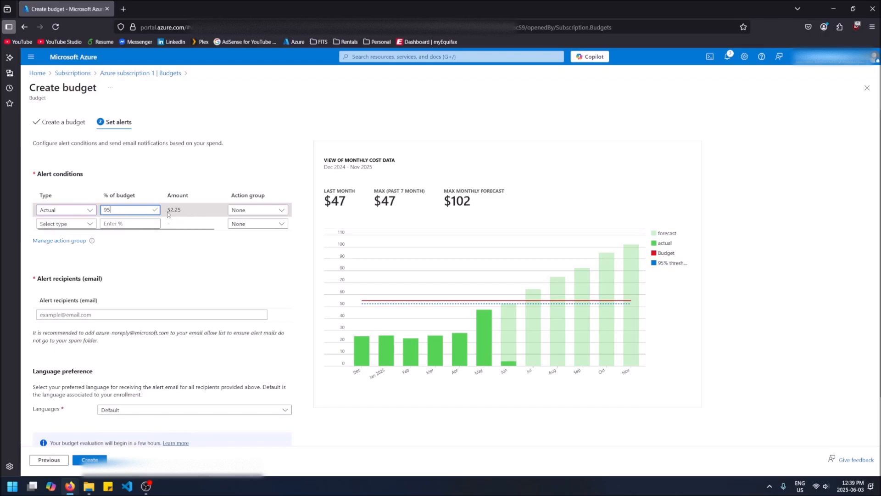
{"action": "left_click_drag", "start_coordinate": [168, 215], "coordinate": [185, 215]}
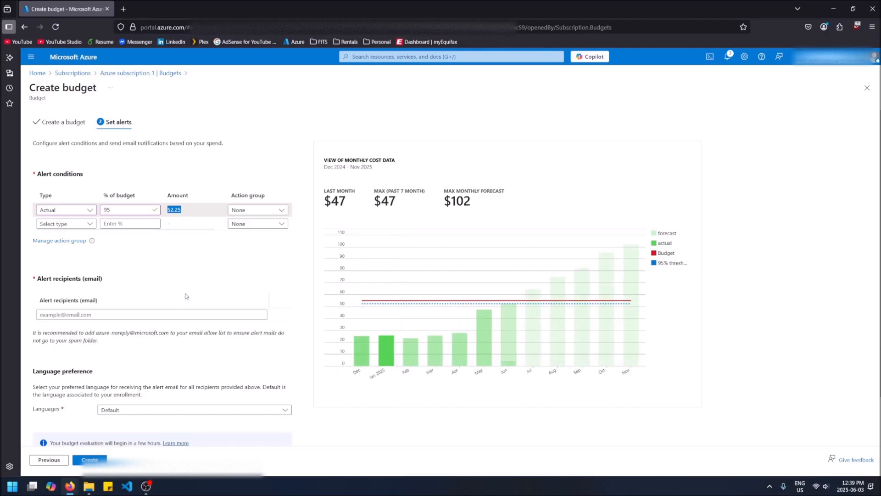
{"action": "left_click", "coordinate": [179, 314]}
{"action": "type", "text": "tes"}
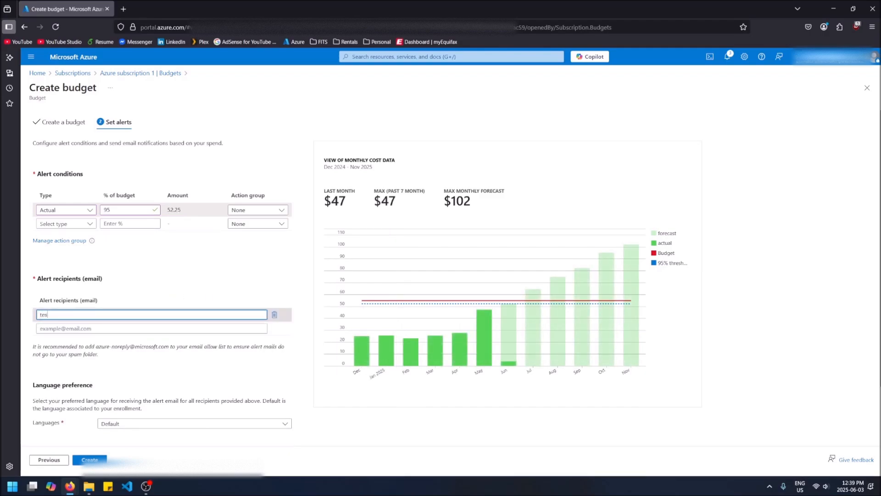
{"action": "type", "text": "t@gmai"}
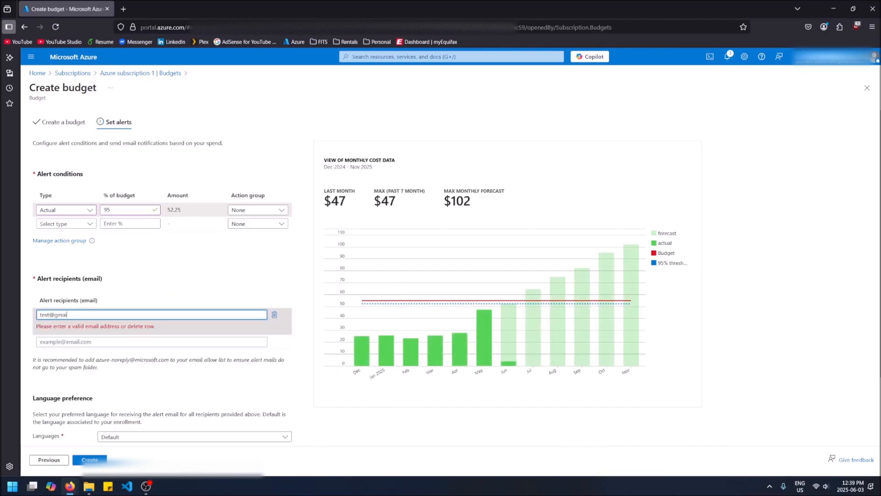
{"action": "type", "text": "l.com"}
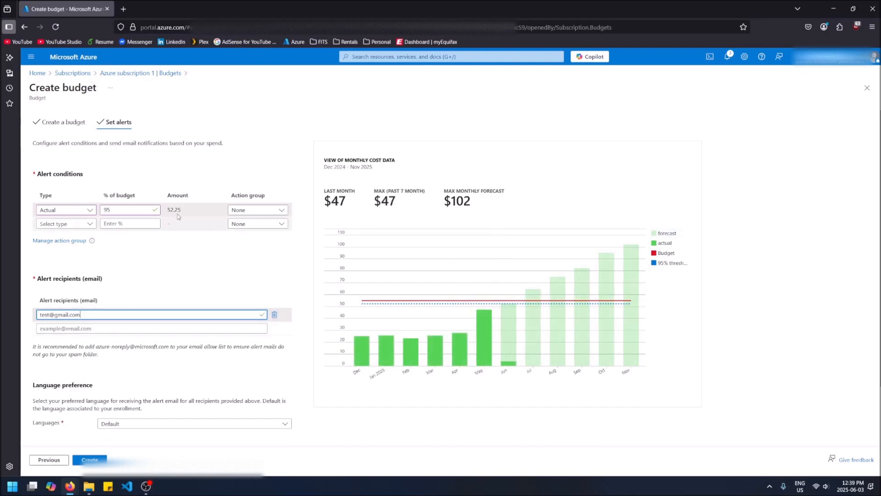
Add a second Actual alert at 105% and lower the first alert to 85%
{"action": "left_click", "coordinate": [87, 224]}
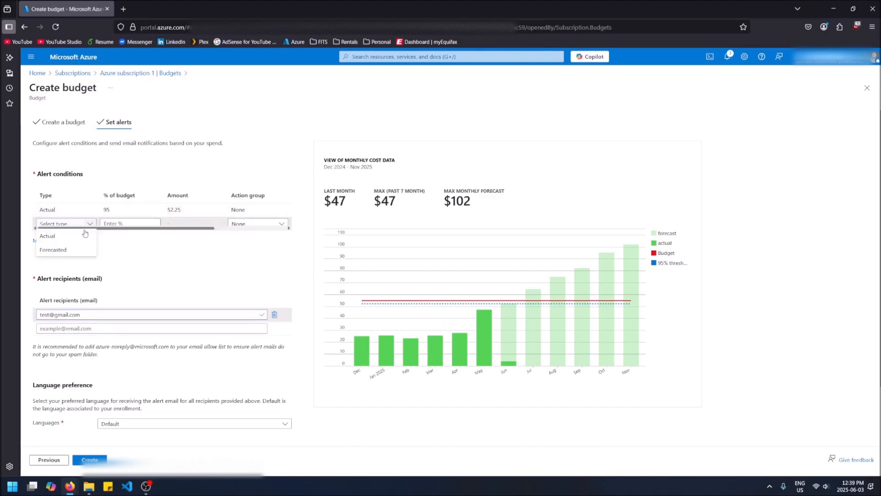
{"action": "left_click", "coordinate": [79, 235]}
{"action": "left_click", "coordinate": [119, 223]}
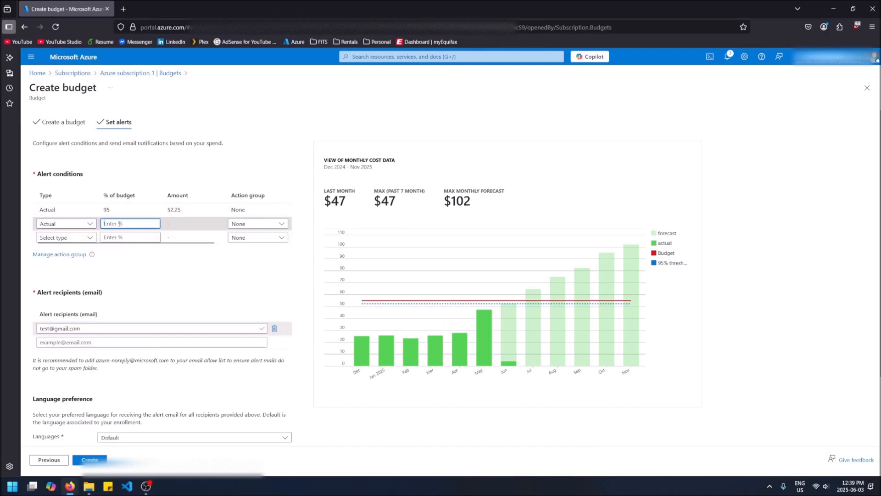
{"action": "type", "text": "105"}
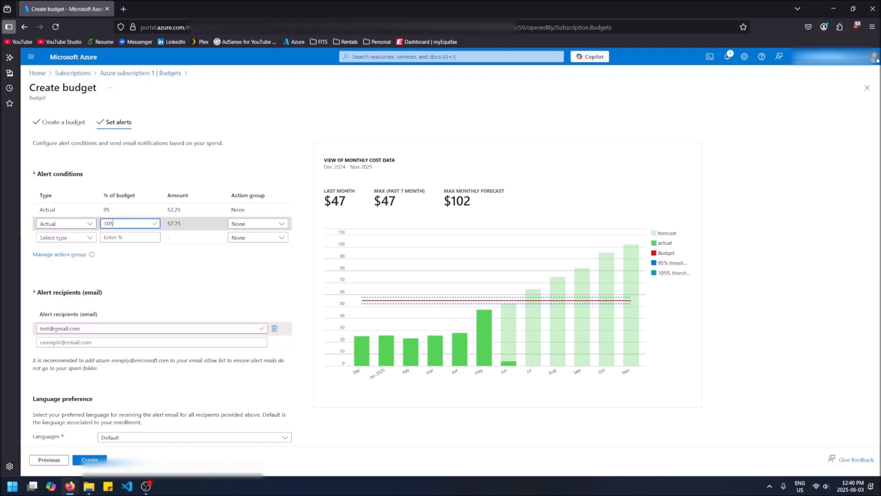
{"action": "left_click", "coordinate": [125, 210]}
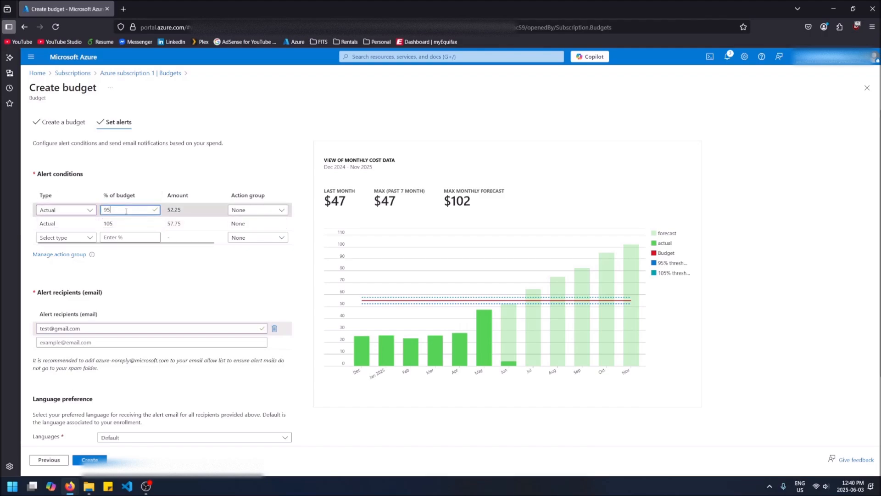
{"action": "key", "text": "BackSpace"}
{"action": "key", "text": "BackSpace"}
{"action": "type", "text": "85"}
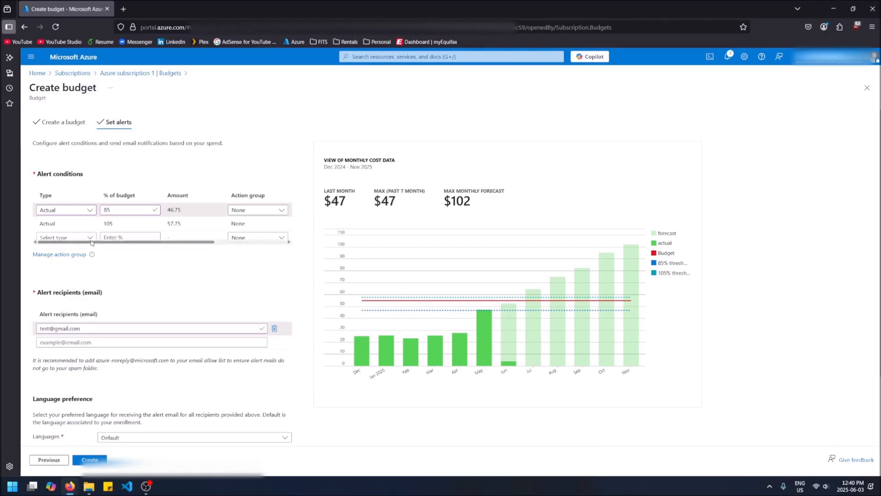
Add a third alert of type Forecasted at 101% of budget
{"action": "left_click", "coordinate": [68, 238]}
{"action": "left_click", "coordinate": [71, 264]}
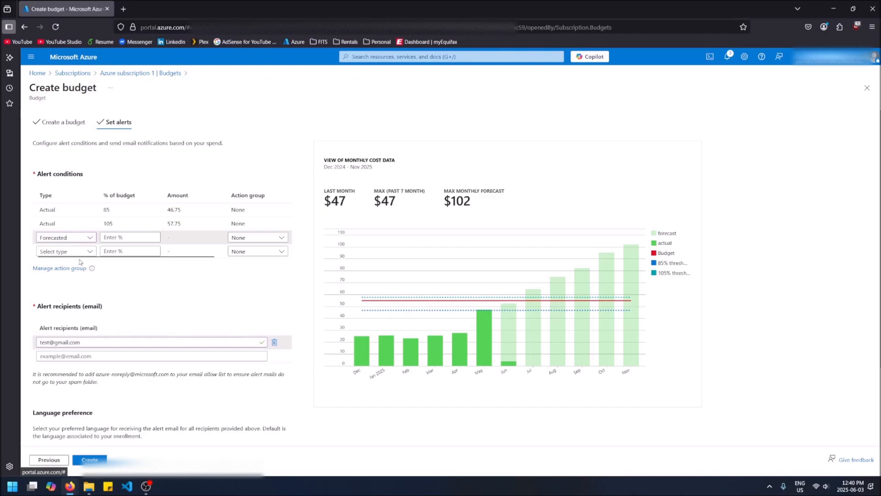
{"action": "left_click", "coordinate": [122, 238]}
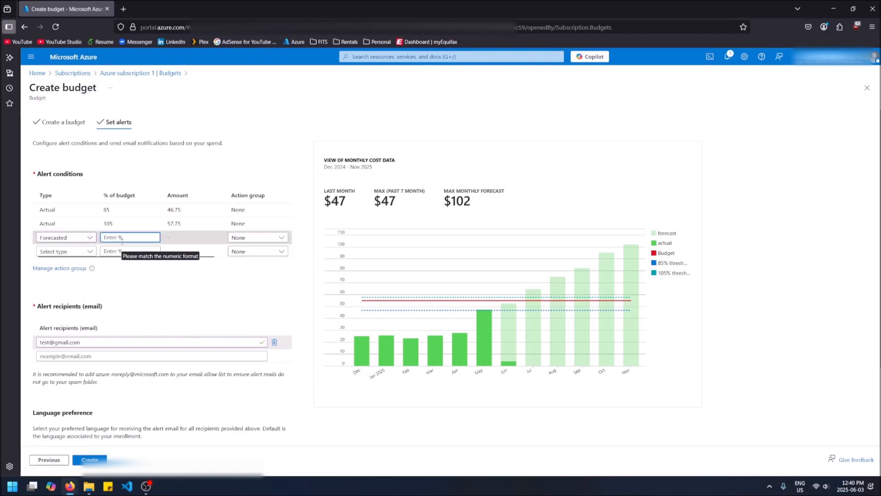
{"action": "type", "text": "105"}
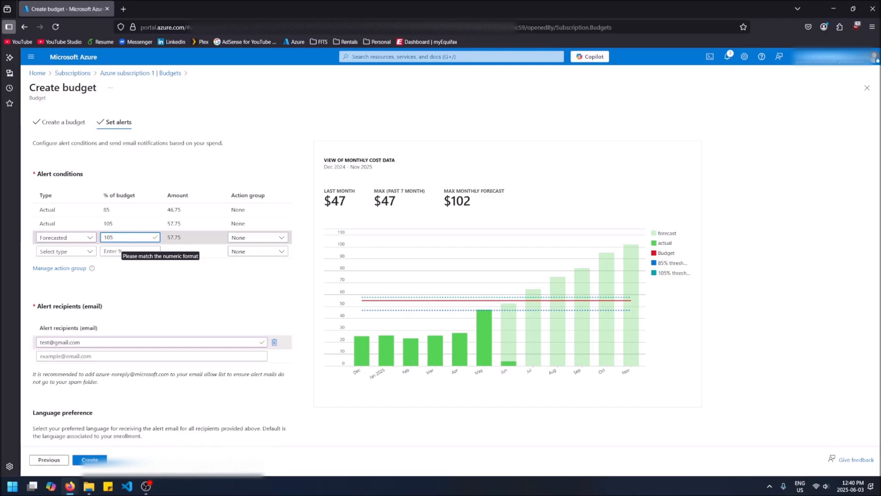
{"action": "key", "text": "BackSpace"}
{"action": "type", "text": "1"}
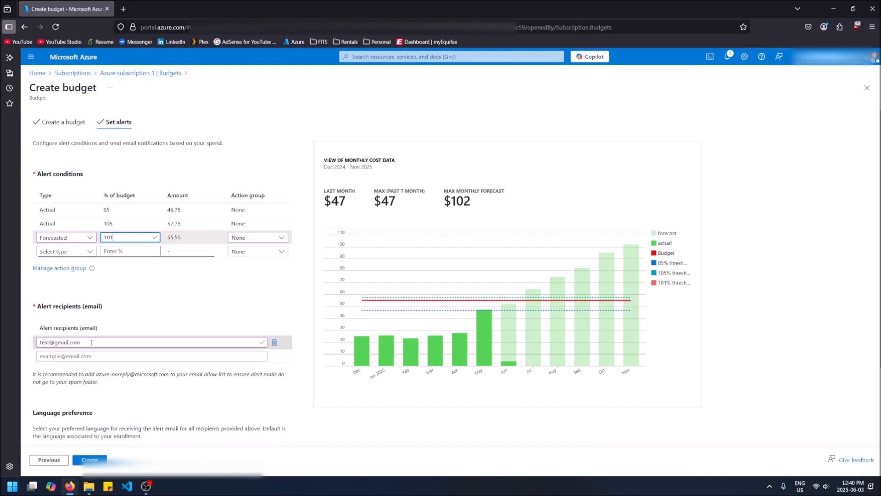
{"action": "left_click", "coordinate": [150, 283]}
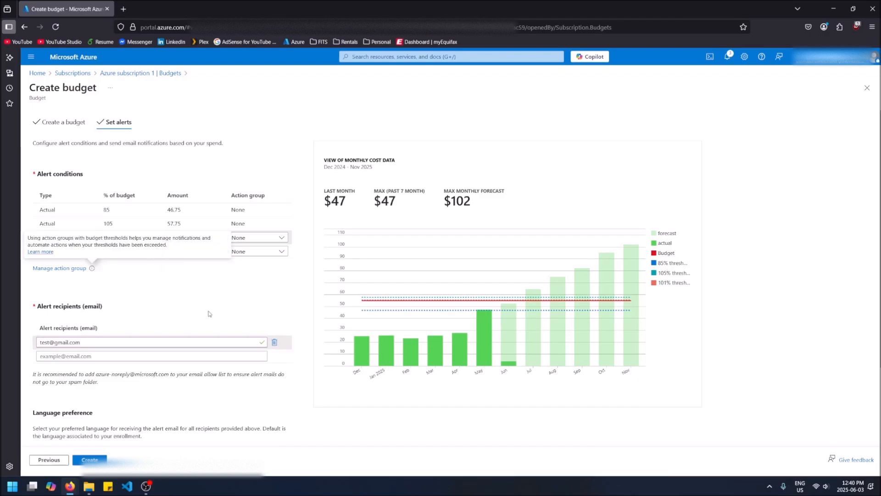
{"action": "left_click", "coordinate": [131, 237]}
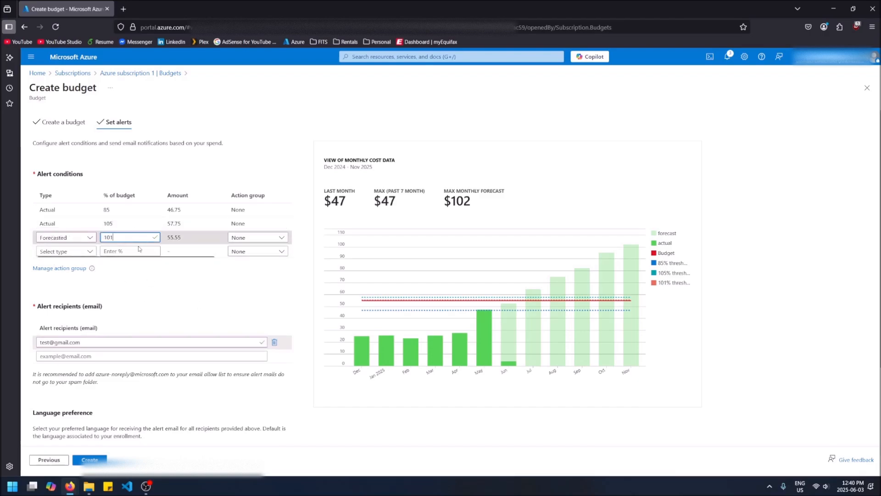
{"action": "left_click", "coordinate": [128, 249]}
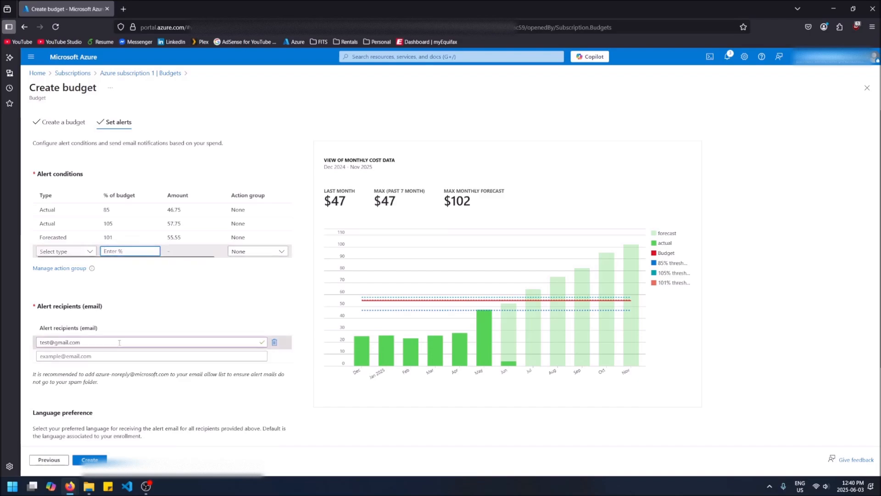
{"action": "scroll", "coordinate": [121, 338], "scroll_direction": "down", "scroll_amount": 2}
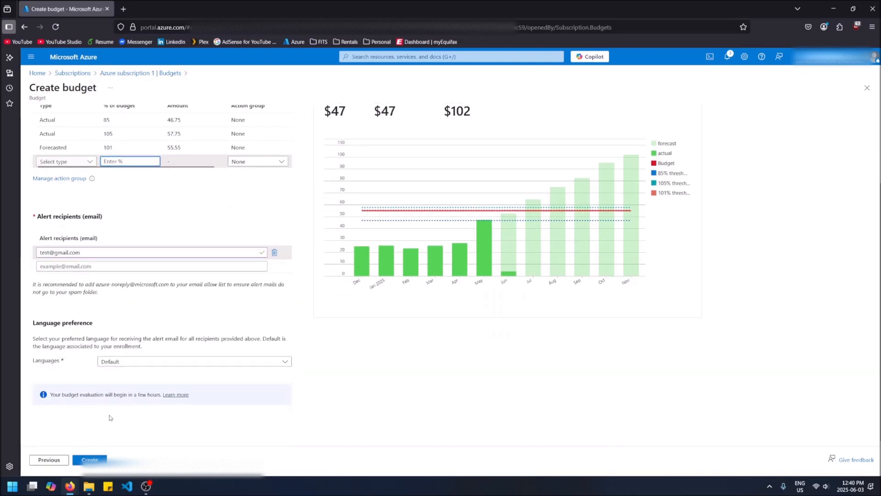
Create the $55 Monthly-allowance budget, confirm it in the list, and return Home
{"action": "left_click", "coordinate": [91, 459]}
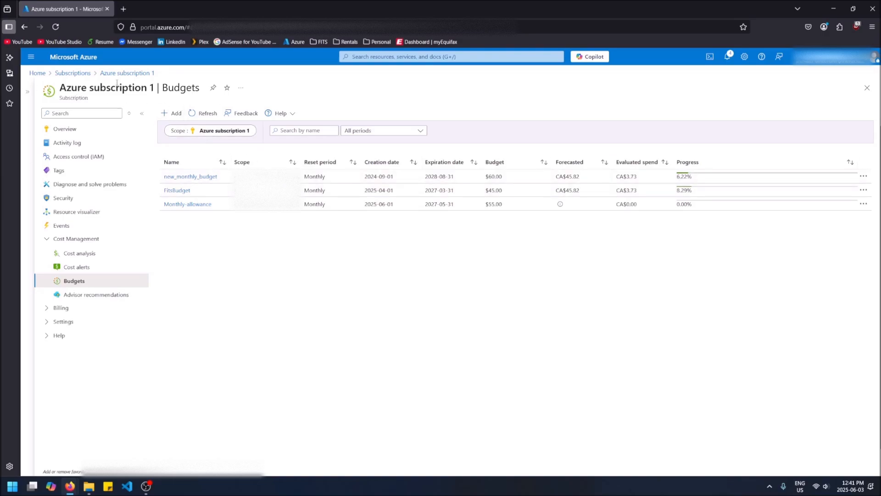
{"action": "left_click", "coordinate": [37, 74]}
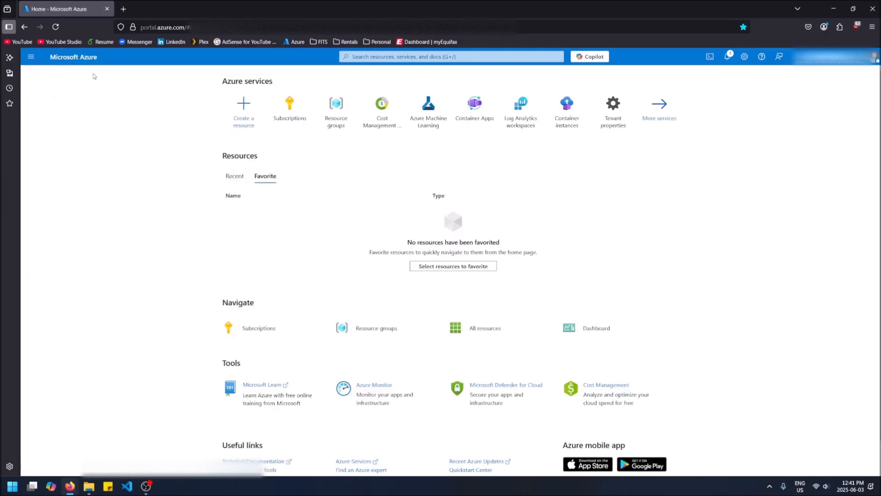
Navigate to testing-resource-group's Budgets page under Cost Management, which has no budgets
{"action": "left_click", "coordinate": [31, 57]}
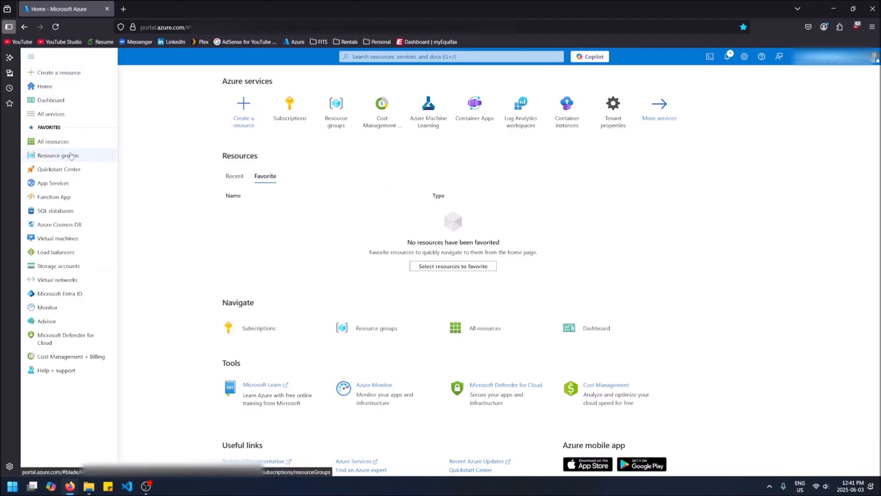
{"action": "left_click", "coordinate": [70, 156]}
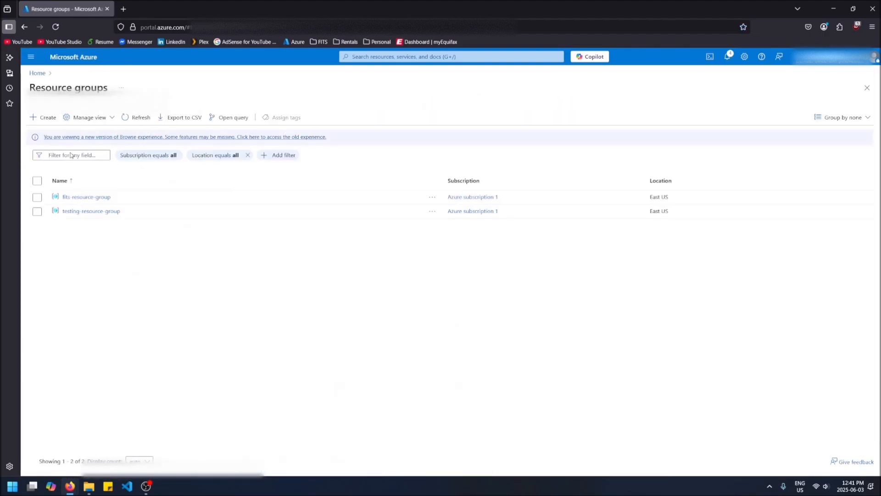
{"action": "left_click", "coordinate": [88, 212]}
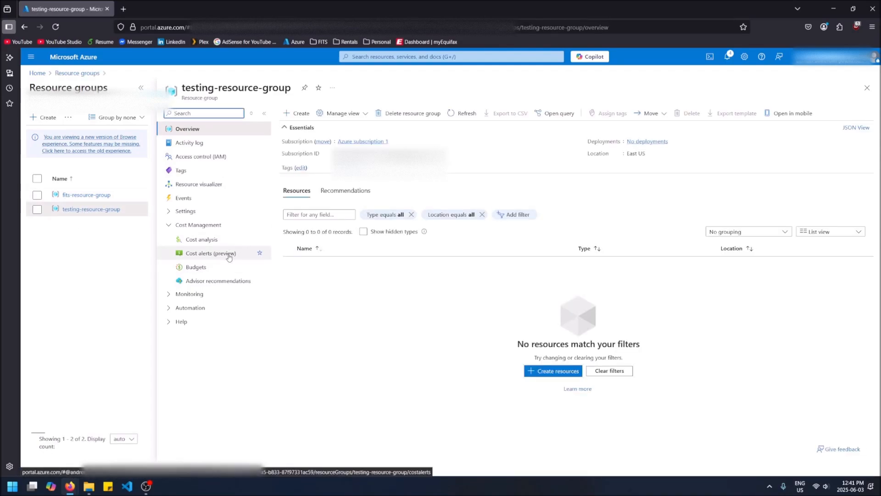
{"action": "left_click", "coordinate": [193, 267]}
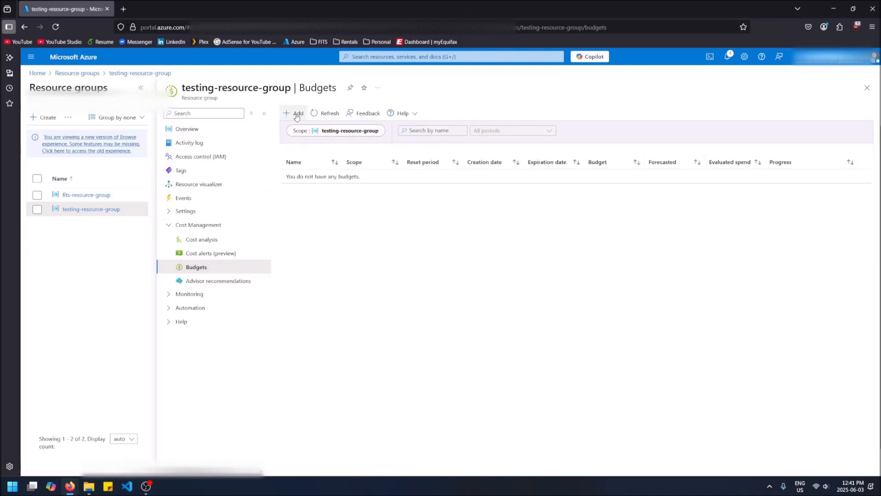
Define a new testing-resource-group budget named database-budget with an amount of 25
{"action": "left_click", "coordinate": [296, 114]}
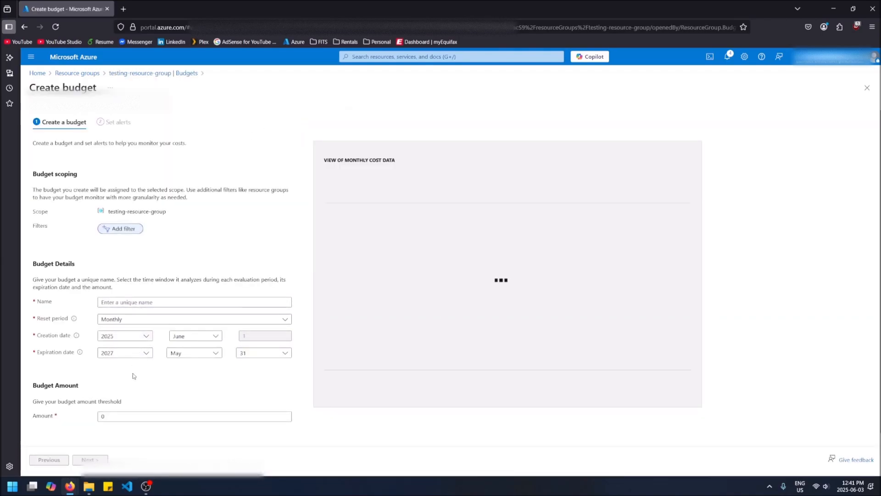
{"action": "left_click", "coordinate": [120, 418]}
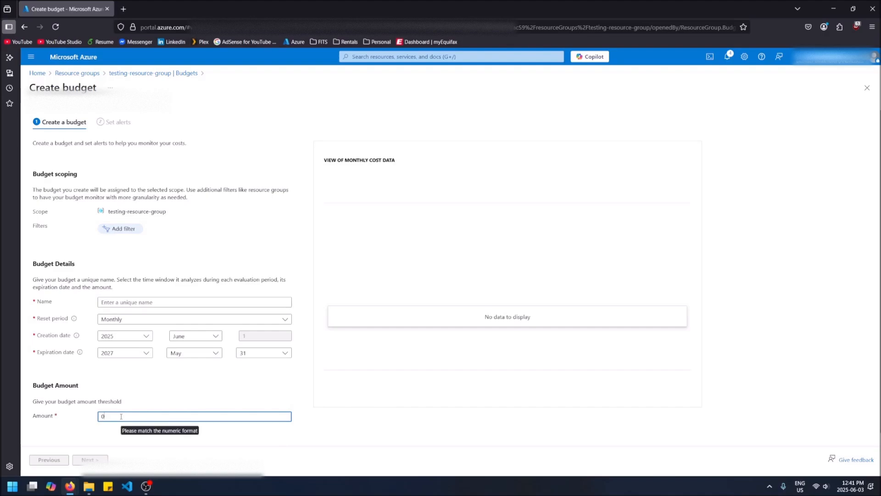
{"action": "key", "text": "BackSpace"}
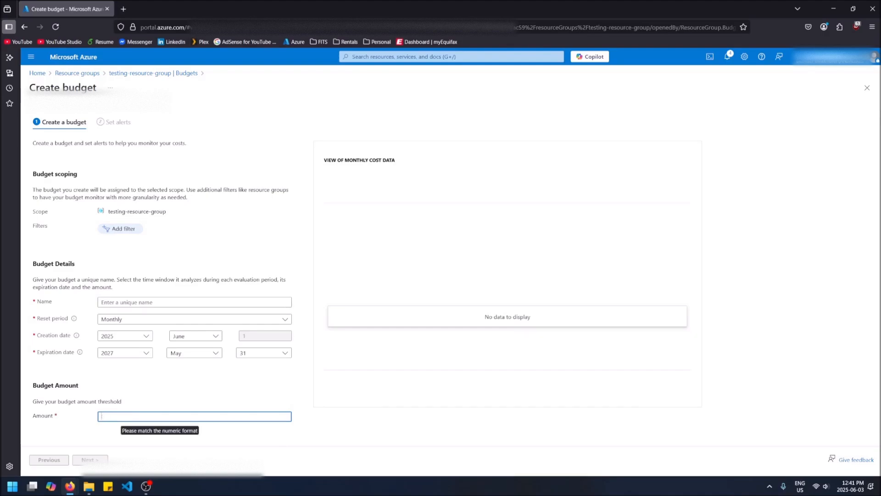
{"action": "type", "text": "25"}
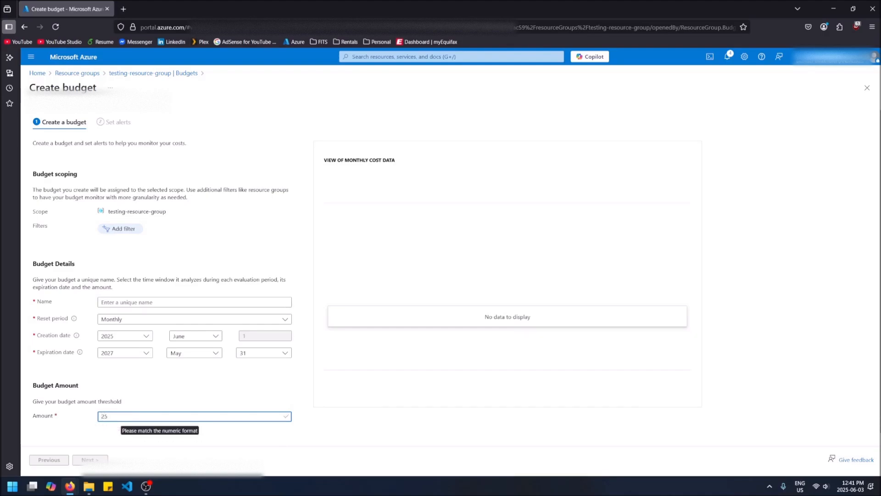
{"action": "left_click", "coordinate": [142, 303]}
{"action": "type", "text": "database"}
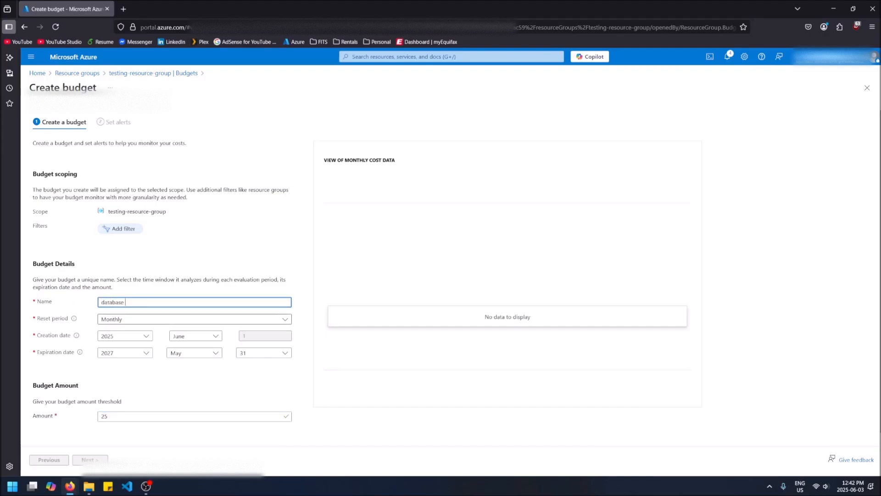
{"action": "key", "text": "BackSpace"}
{"action": "type", "text": "-b"}
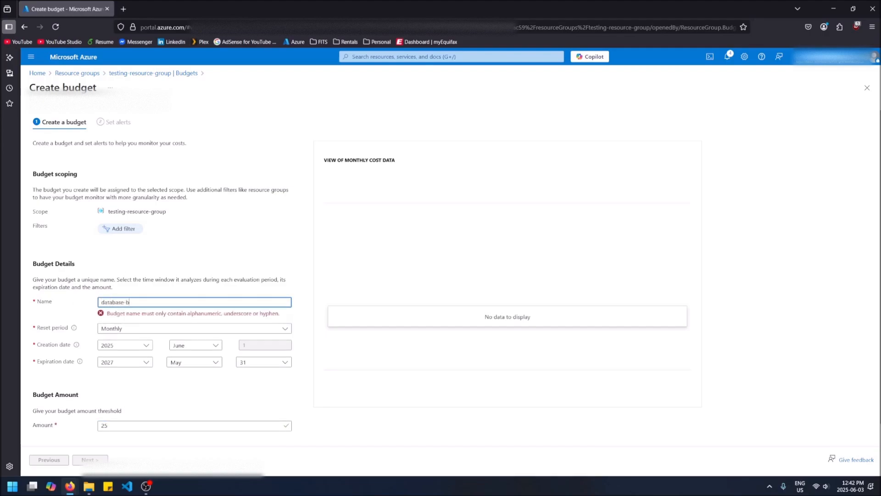
{"action": "type", "text": "udget"}
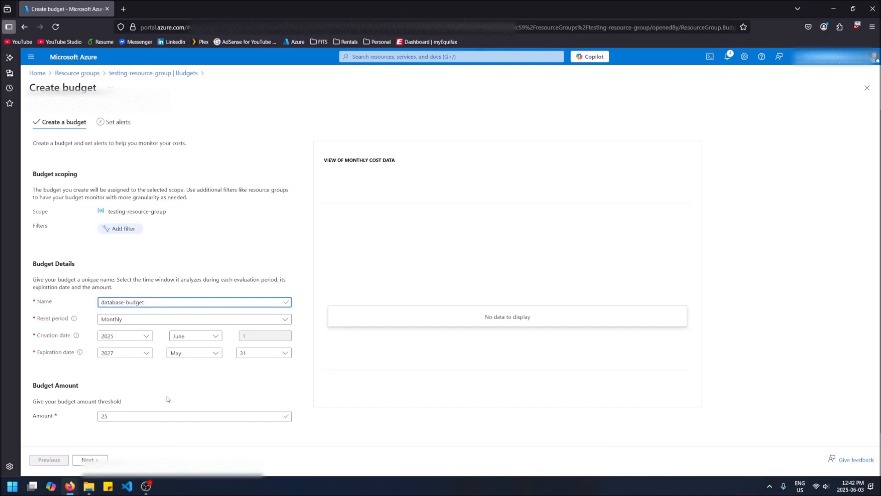
{"action": "left_click", "coordinate": [91, 460]}
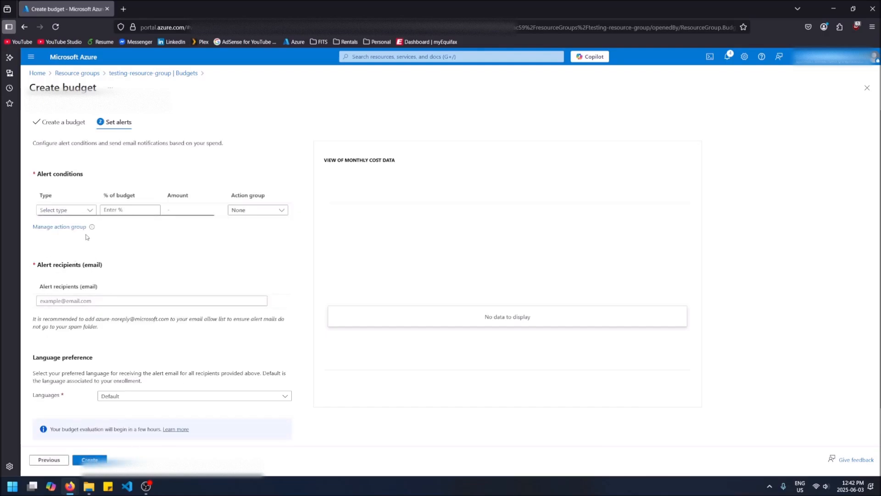
Give database-budget an Actual 90% alert with one recipient e-mail and create it
{"action": "left_click", "coordinate": [69, 210]}
{"action": "left_click", "coordinate": [73, 222]}
{"action": "left_click", "coordinate": [141, 212]}
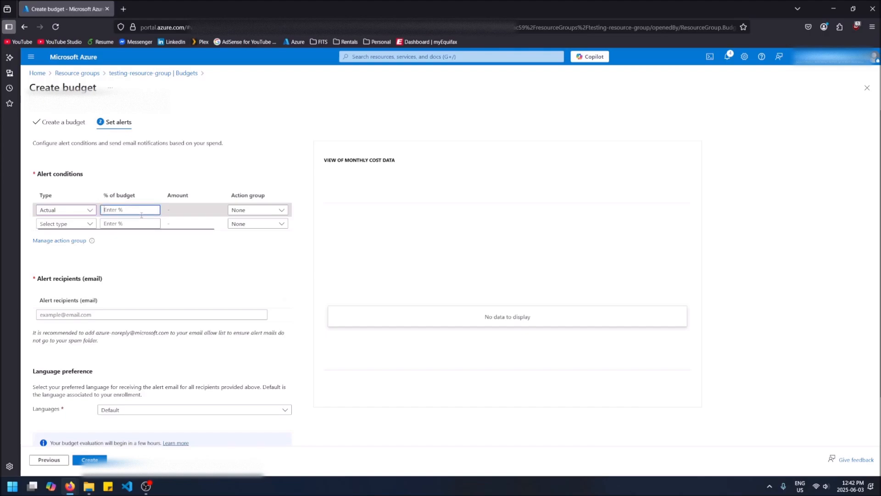
{"action": "type", "text": "90"}
{"action": "left_click", "coordinate": [126, 316]}
{"action": "type", "text": "test"}
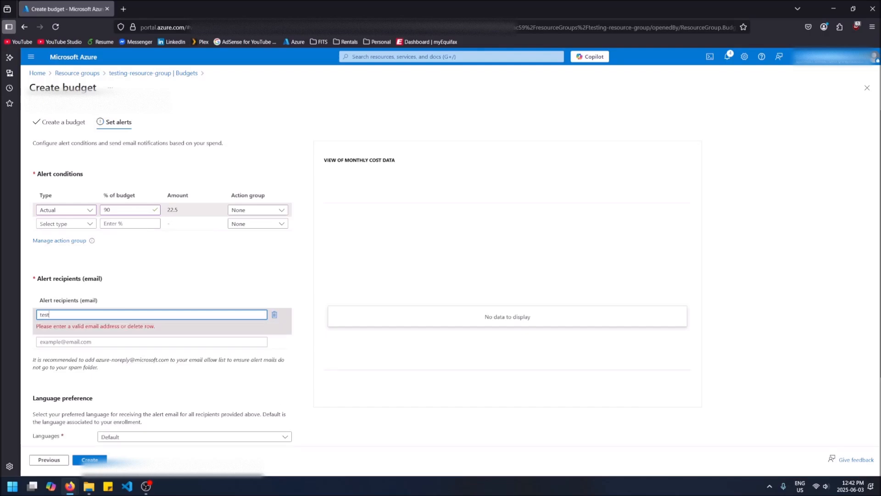
{"action": "type", "text": "@gmail.com"}
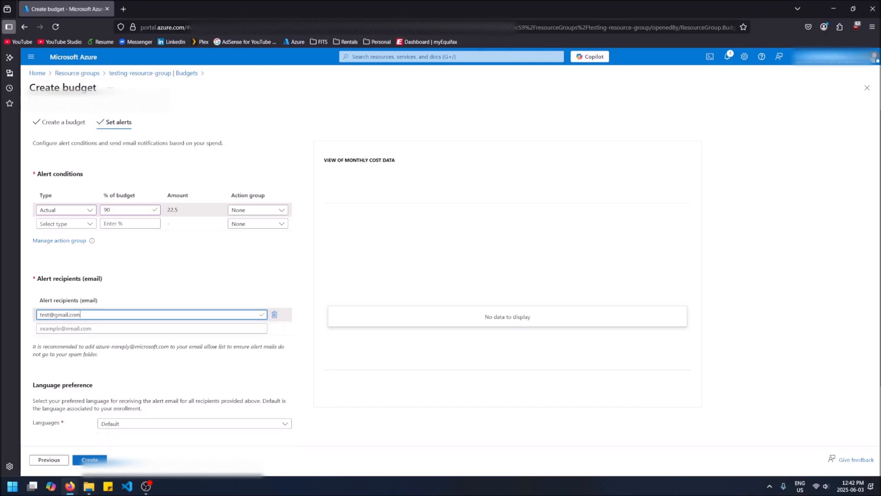
{"action": "left_click", "coordinate": [102, 459]}
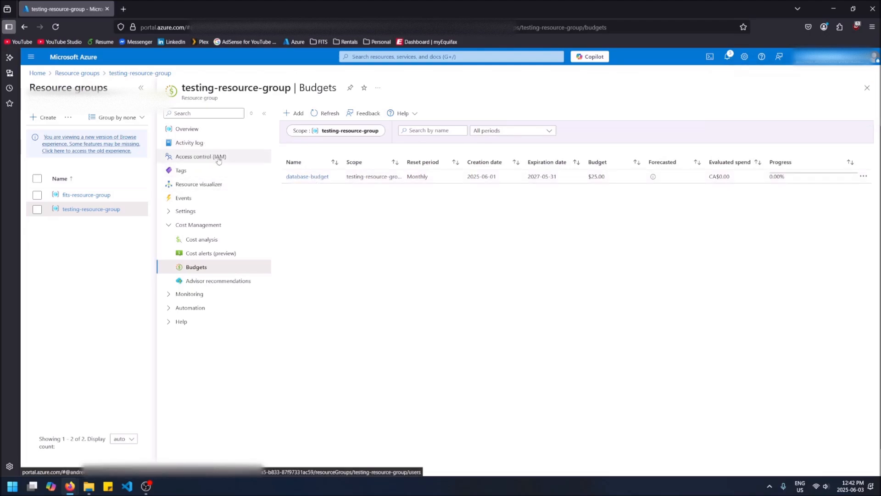
Look at the resource group Overview and Marketplace, then go back to the Resource groups list
{"action": "left_click", "coordinate": [220, 135]}
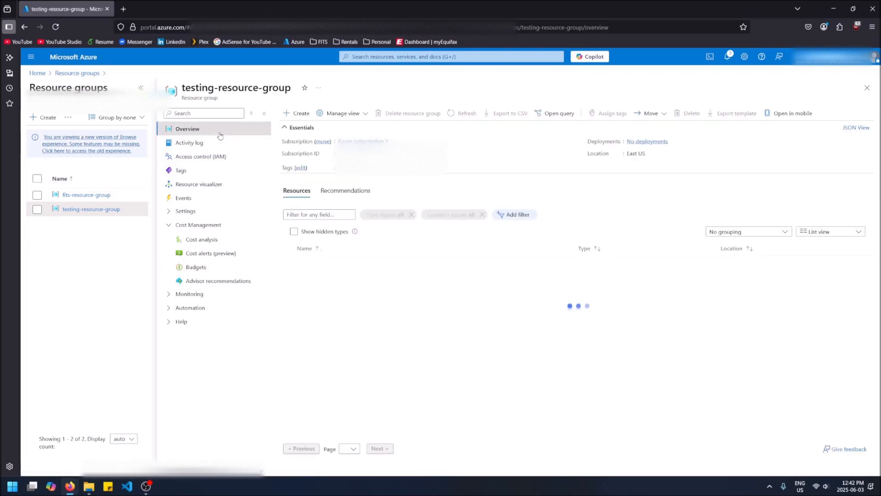
{"action": "left_click", "coordinate": [301, 114]}
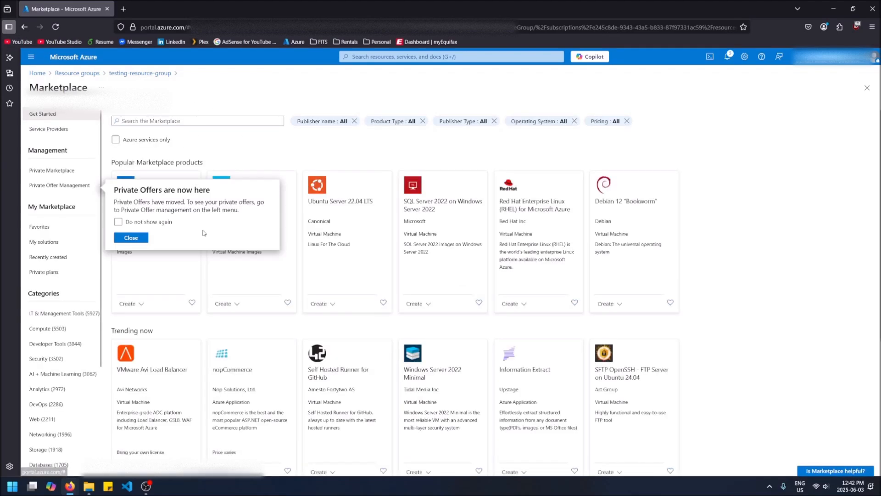
{"action": "left_click", "coordinate": [75, 74]}
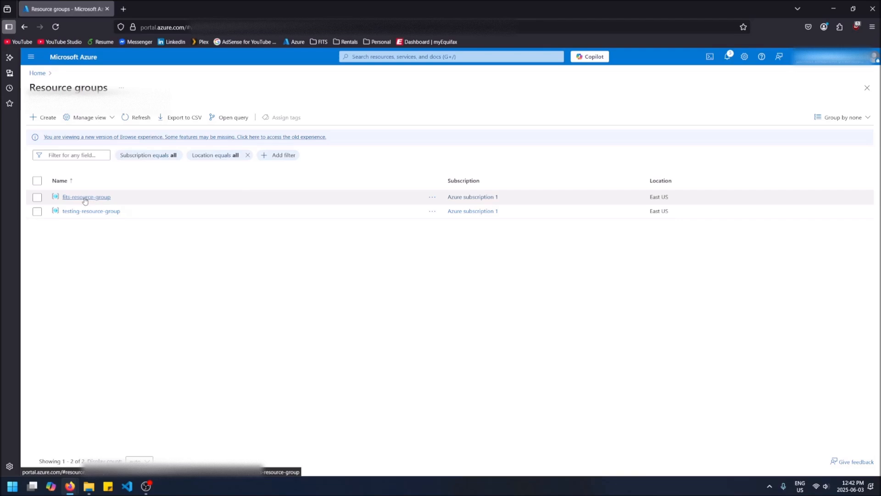
{"action": "left_click", "coordinate": [31, 57]}
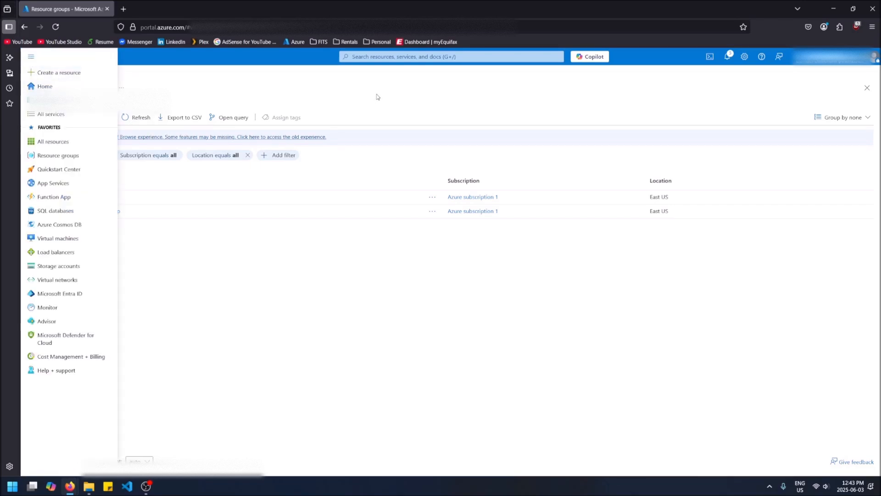